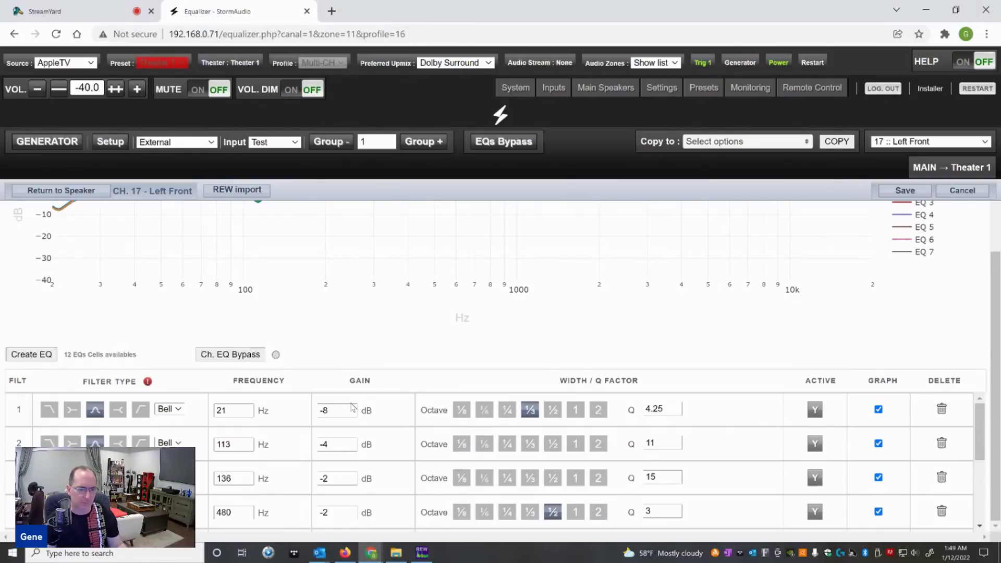
Switch to REW and clear all trace selections on the All SPL graph.
{"action": "left_click", "coordinate": [422, 552]}
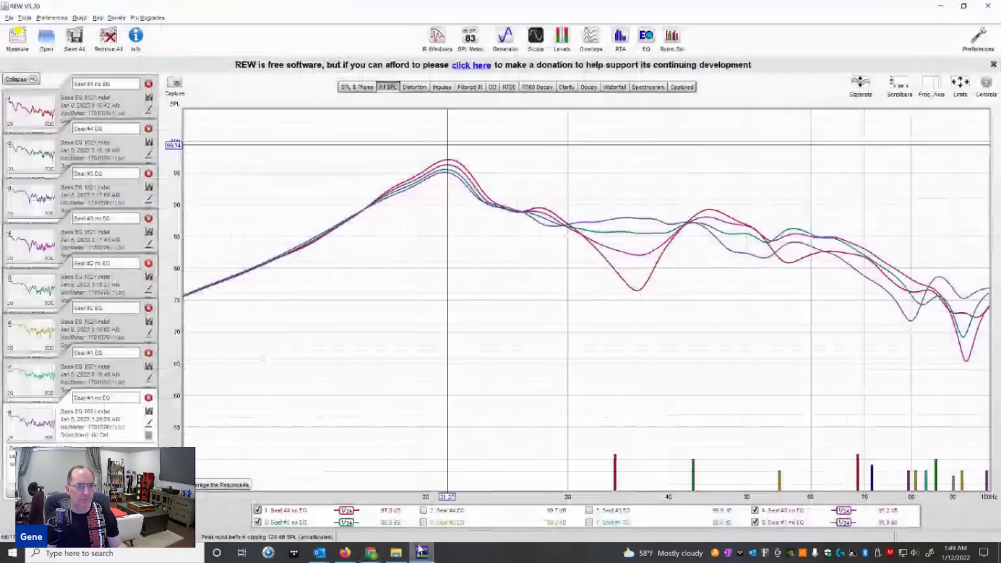
{"action": "mouse_move", "coordinate": [276, 512]}
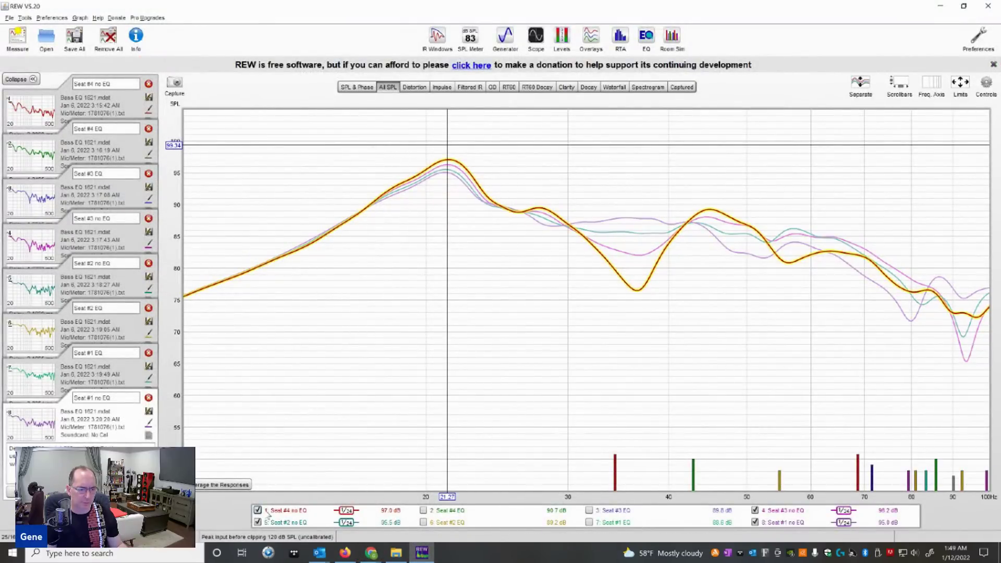
{"action": "right_click", "coordinate": [316, 514]}
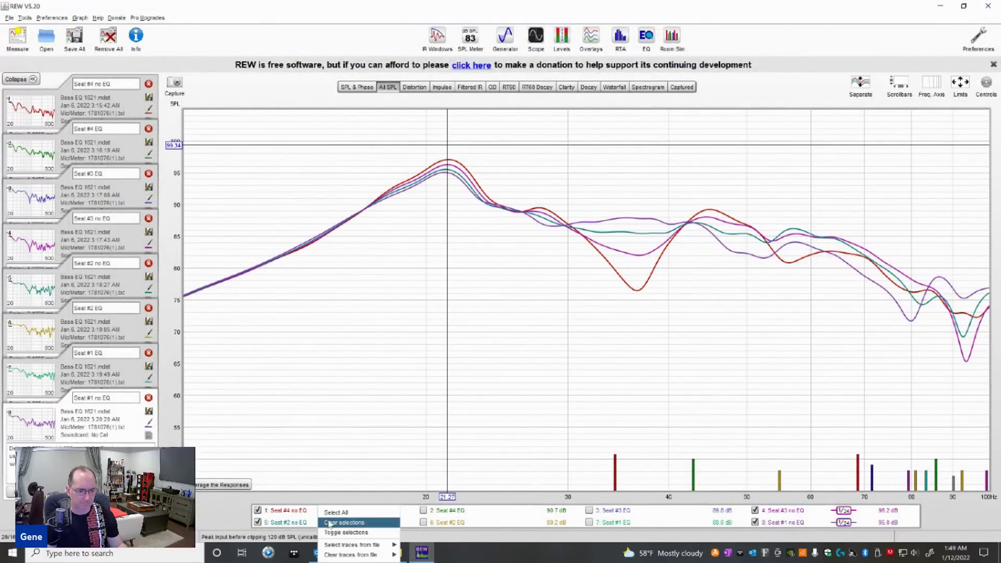
{"action": "left_click", "coordinate": [328, 523]}
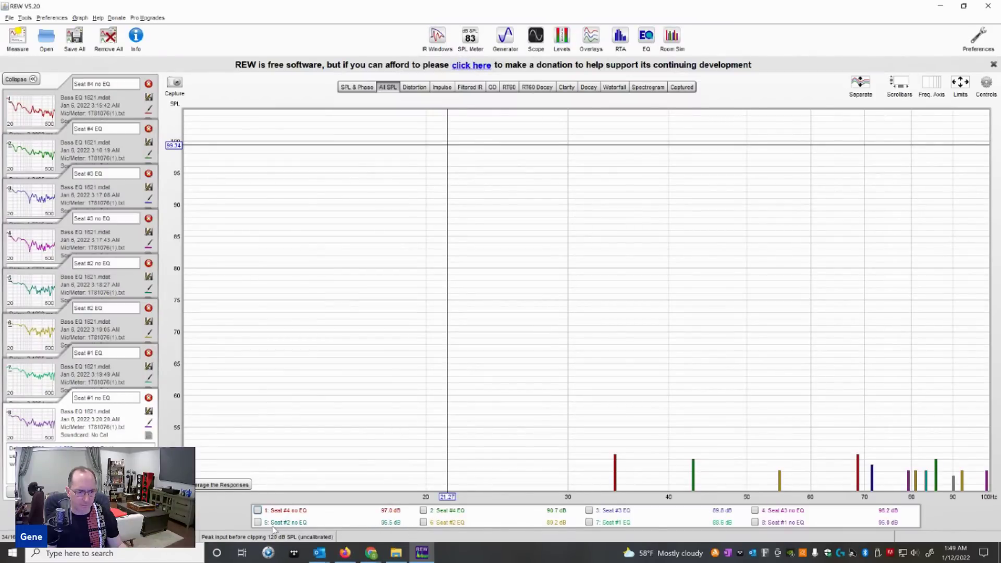
Overlay the Seat #2 no EQ and Seat #2 EQ traces and place the graph cursor on the EQ curve at about 21 Hz.
{"action": "left_click", "coordinate": [257, 522]}
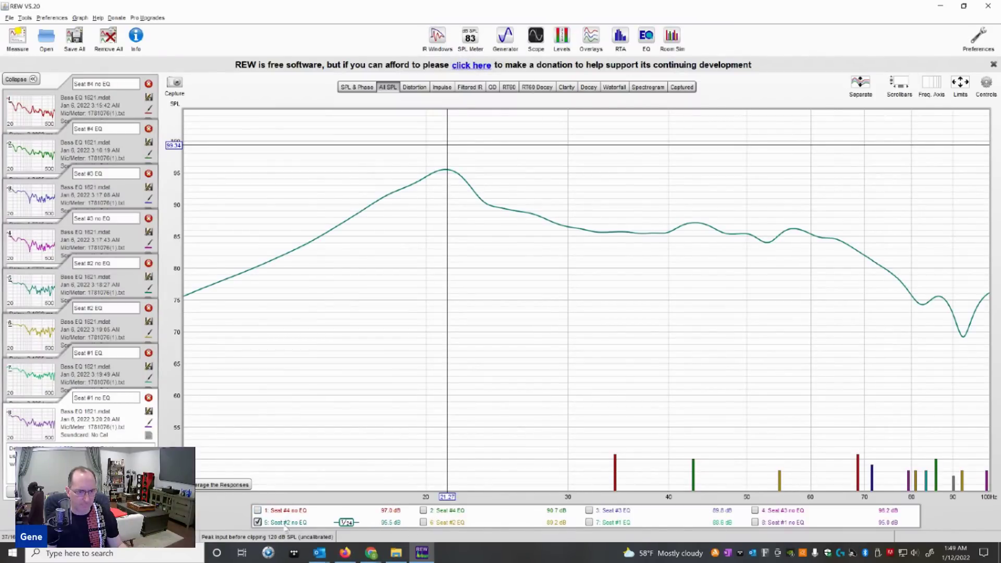
{"action": "left_click", "coordinate": [422, 522]}
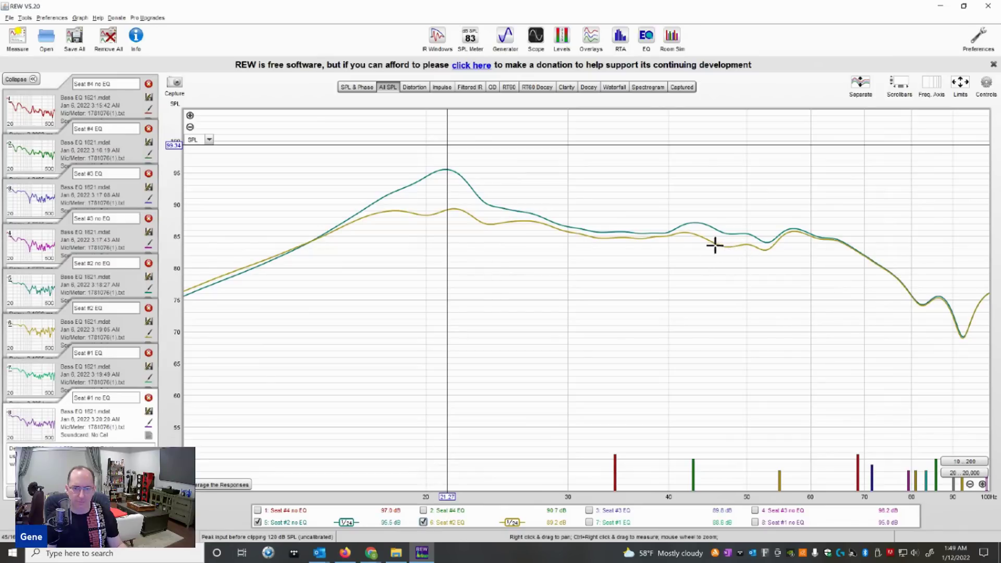
{"action": "left_click_drag", "start_coordinate": [446, 150], "coordinate": [448, 209]}
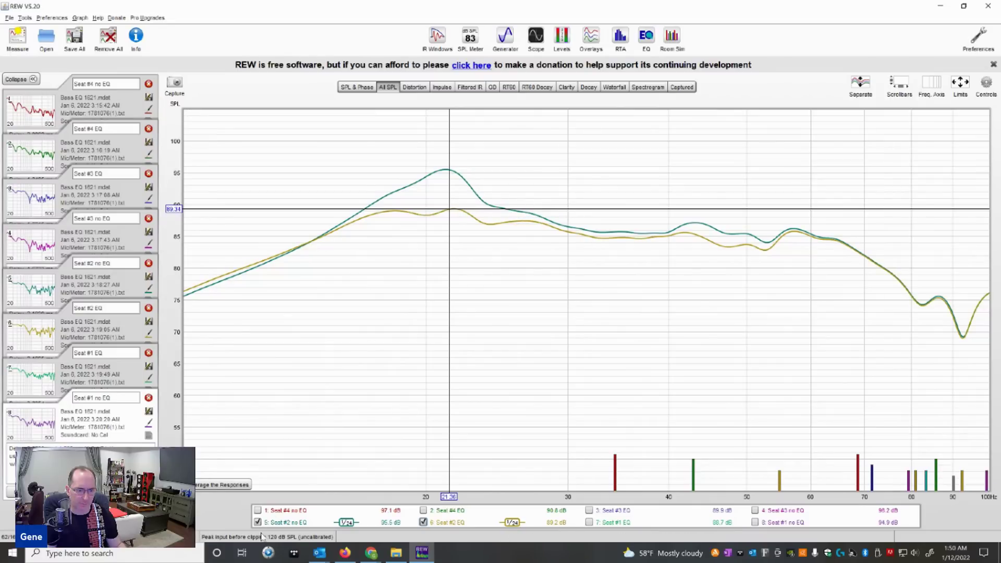
Hide both Seat #2 traces and overlay Seat #1 no EQ with Seat #1 EQ for comparison.
{"action": "left_click", "coordinate": [422, 522]}
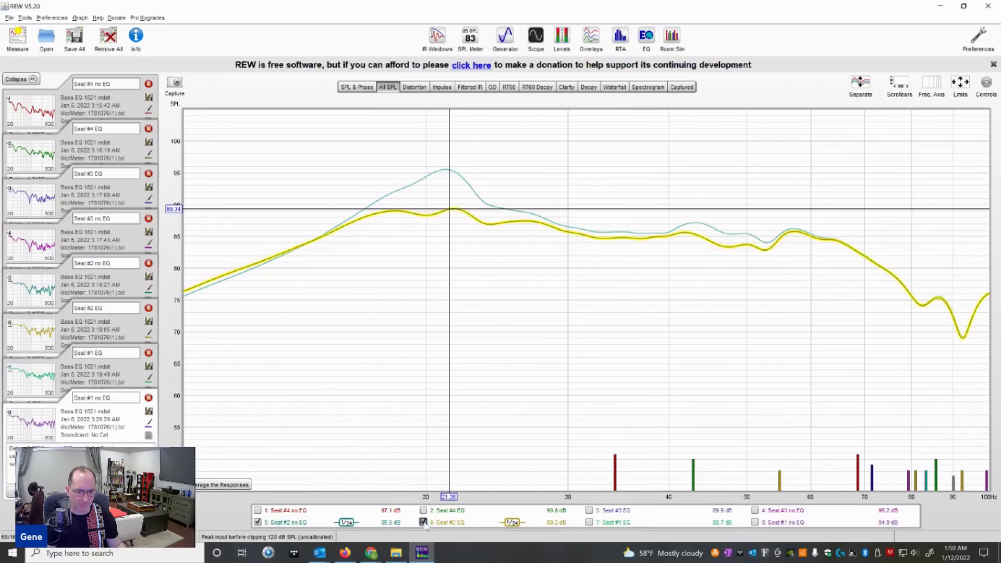
{"action": "left_click", "coordinate": [257, 523]}
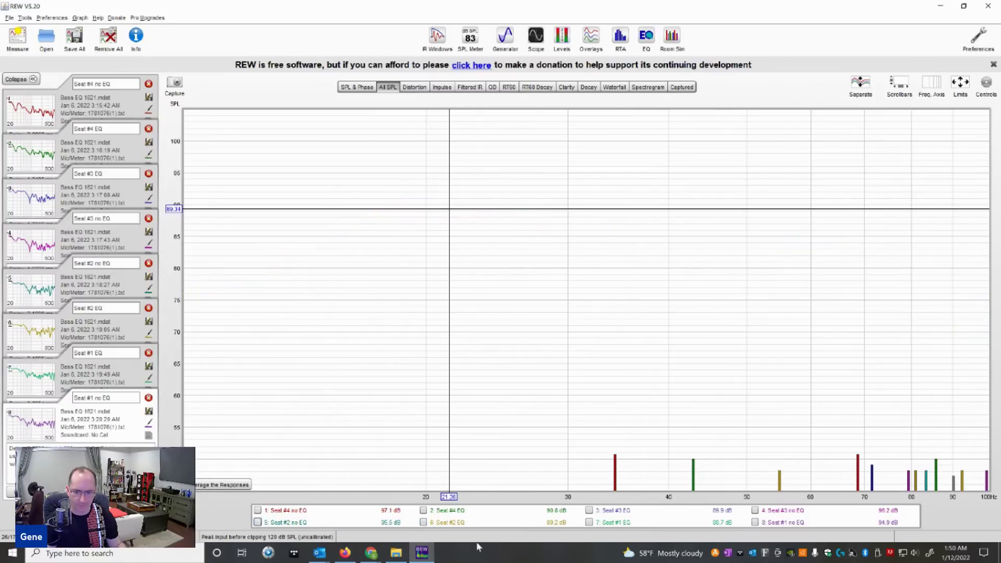
{"action": "left_click", "coordinate": [755, 522]}
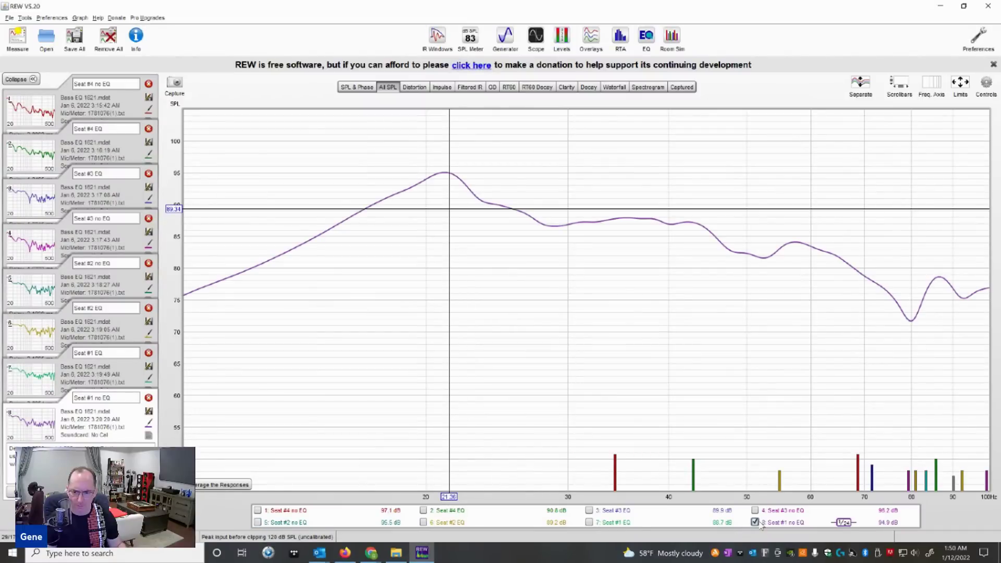
{"action": "left_click", "coordinate": [589, 522]}
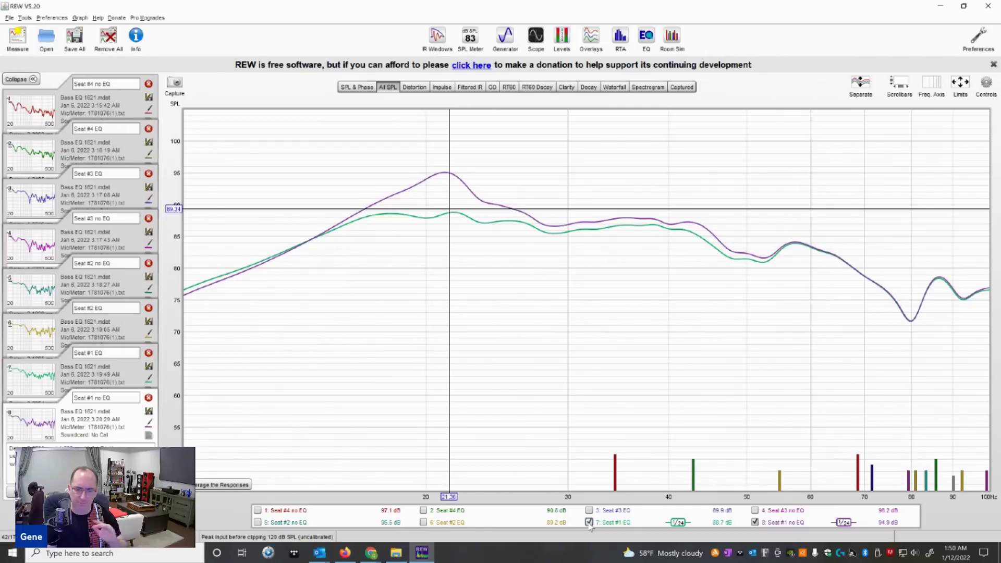
Replace the Seat #1 traces on the graph with Seat #3 no EQ and Seat #3 EQ.
{"action": "left_click", "coordinate": [756, 526]}
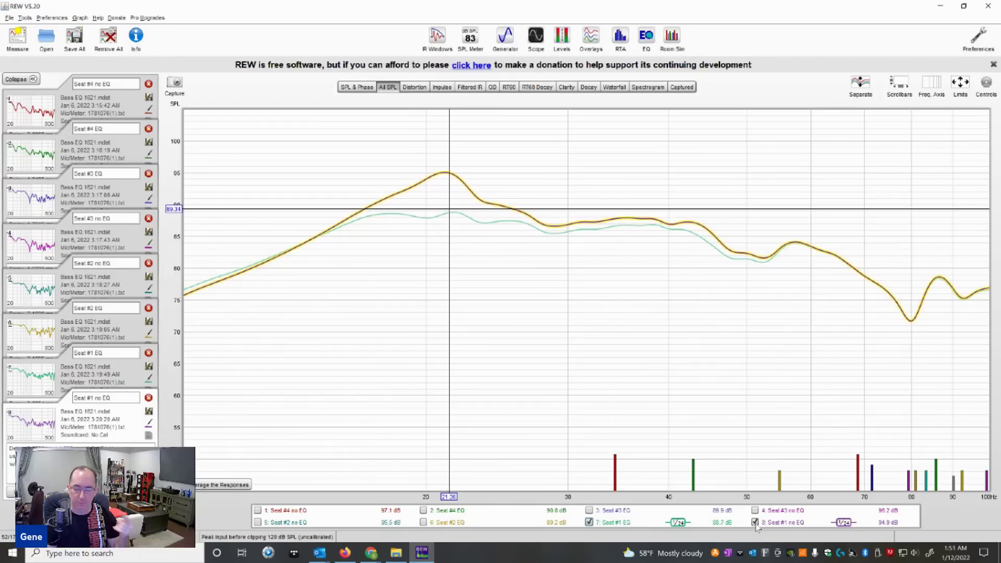
{"action": "left_click", "coordinate": [754, 521]}
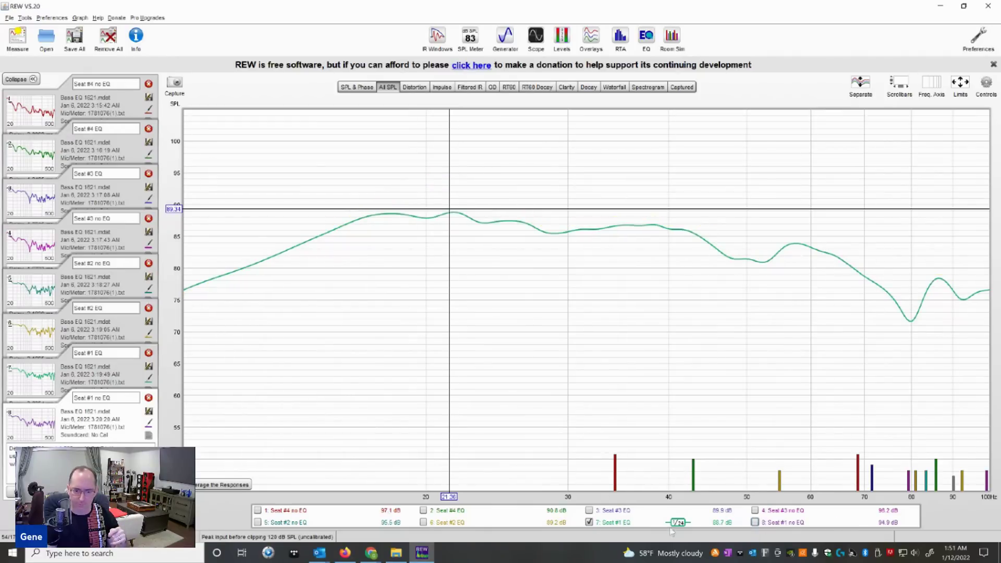
{"action": "left_click", "coordinate": [588, 522]}
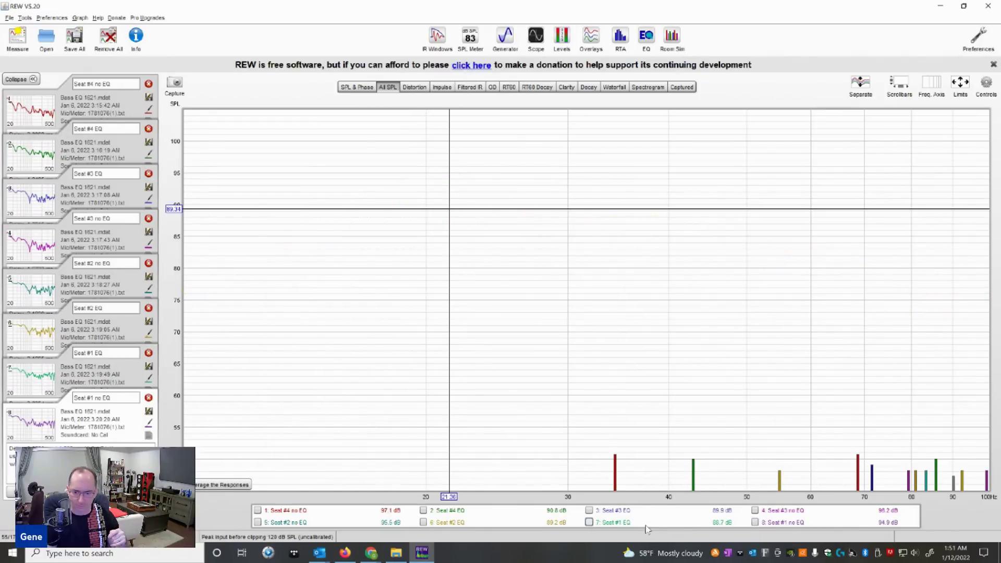
{"action": "left_click", "coordinate": [754, 510]}
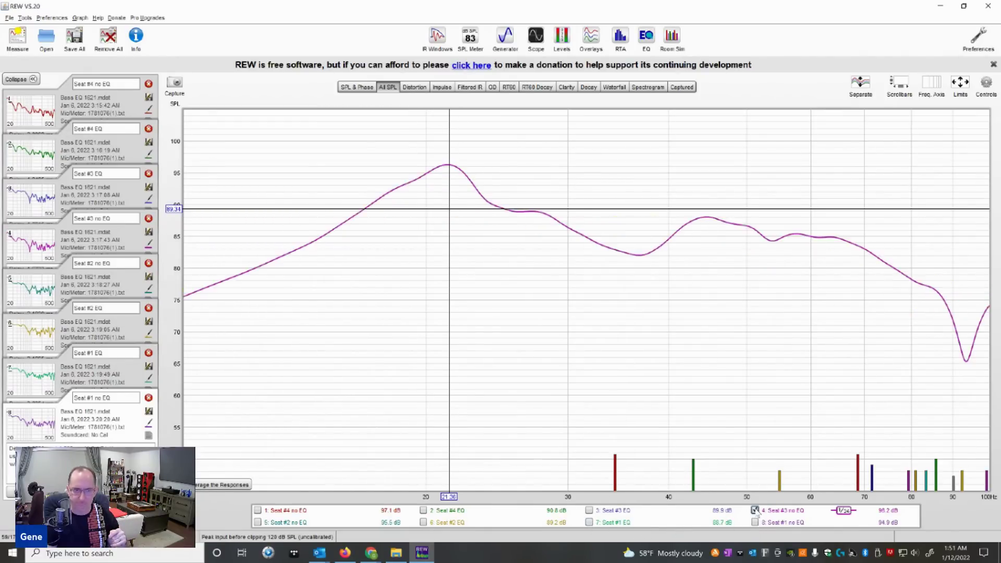
{"action": "left_click", "coordinate": [589, 510]}
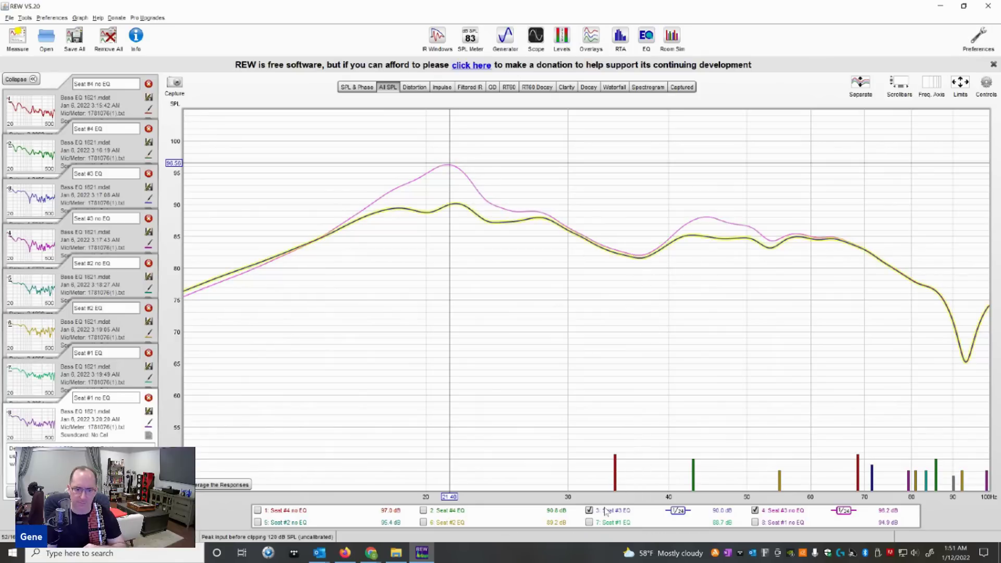
Hide both Seat #3 traces and compare Seat #4 no EQ with Seat #4 EQ.
{"action": "left_click", "coordinate": [589, 511]}
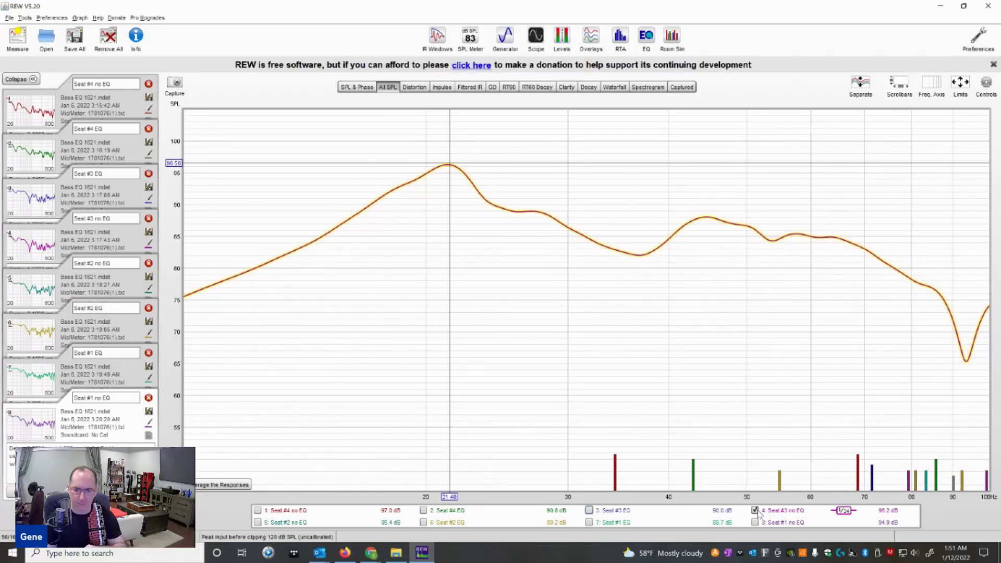
{"action": "left_click", "coordinate": [754, 510]}
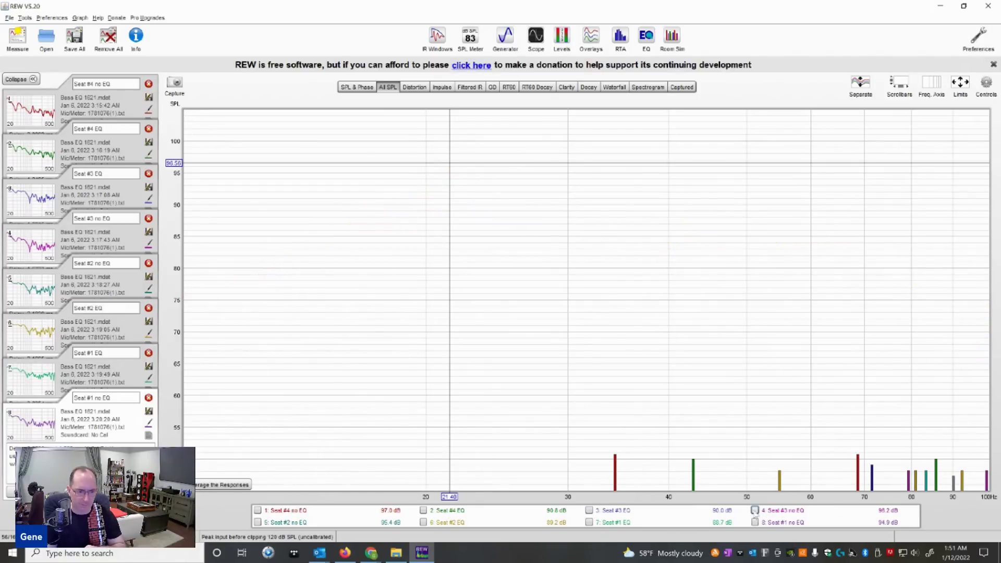
{"action": "left_click", "coordinate": [257, 510]}
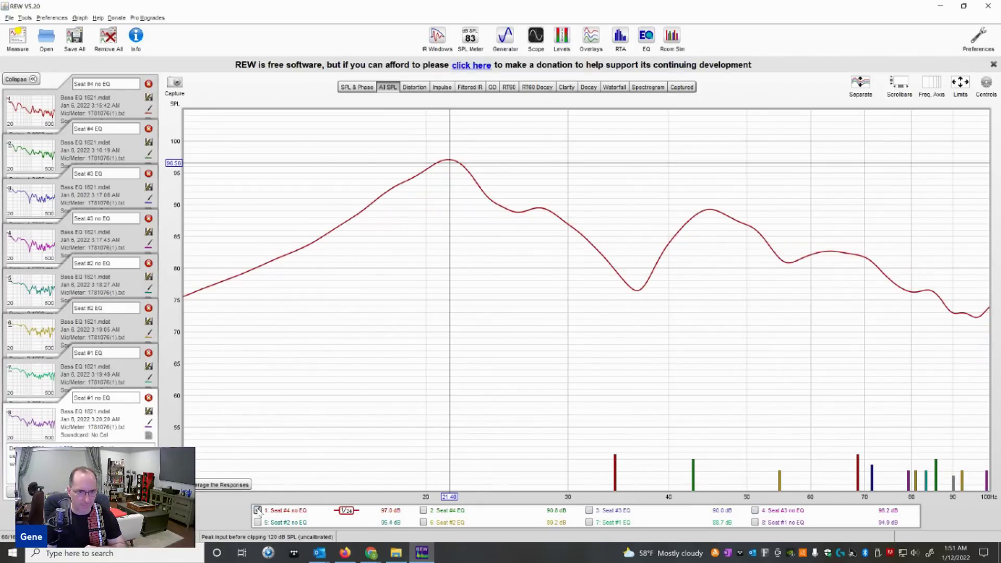
{"action": "left_click", "coordinate": [423, 511]}
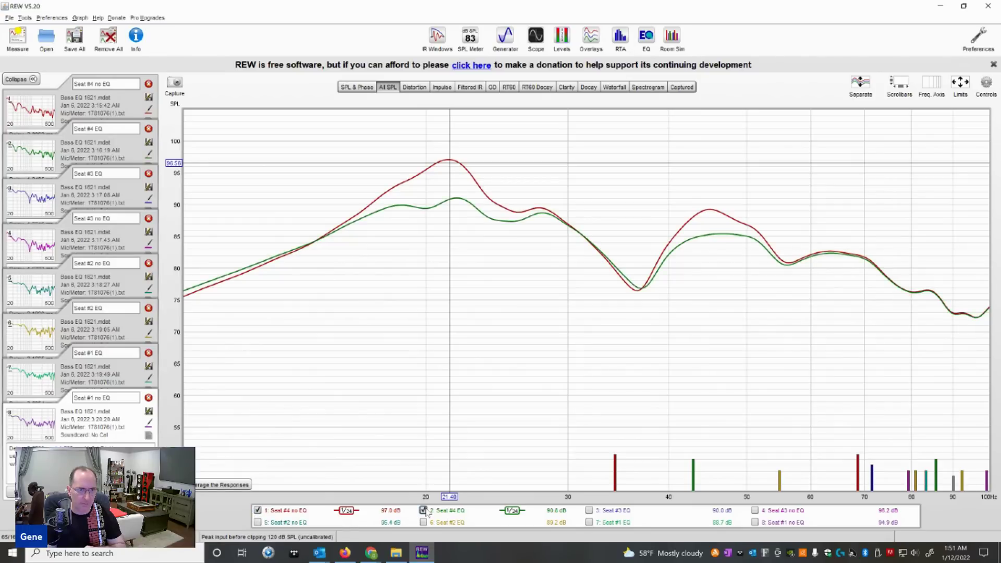
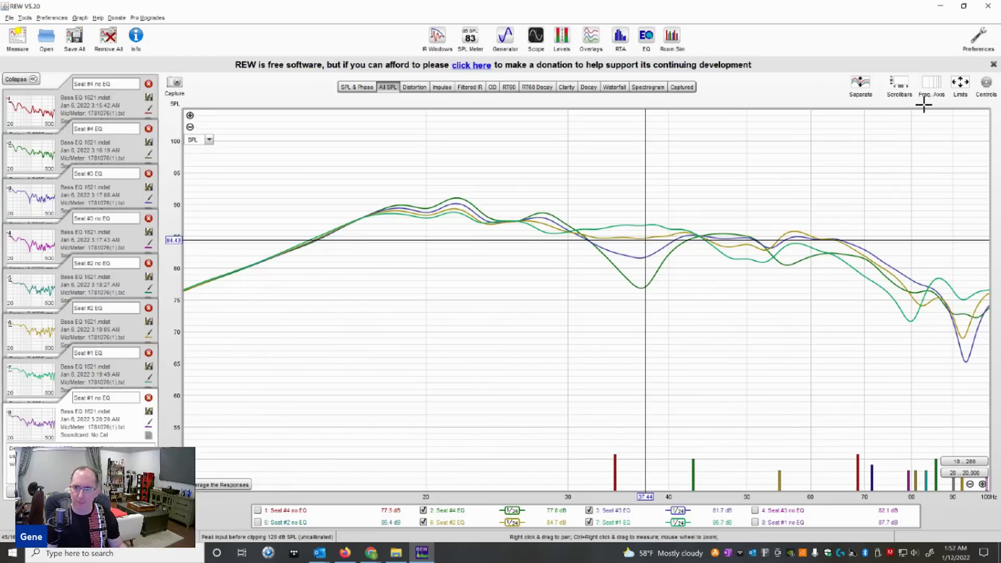
Set the graph's SPL axis limits to 35 dB at the bottom and 180 dB at the top.
{"action": "left_click", "coordinate": [960, 85]}
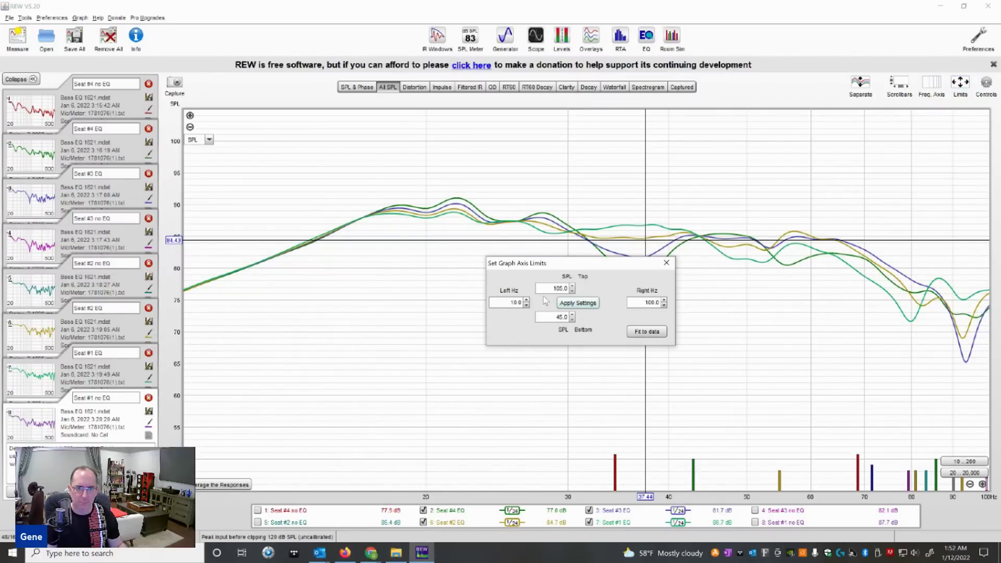
{"action": "left_click_drag", "start_coordinate": [554, 317], "coordinate": [598, 323]}
{"action": "type", "text": "35"}
{"action": "key", "text": "Tab"}
{"action": "type", "text": "180"}
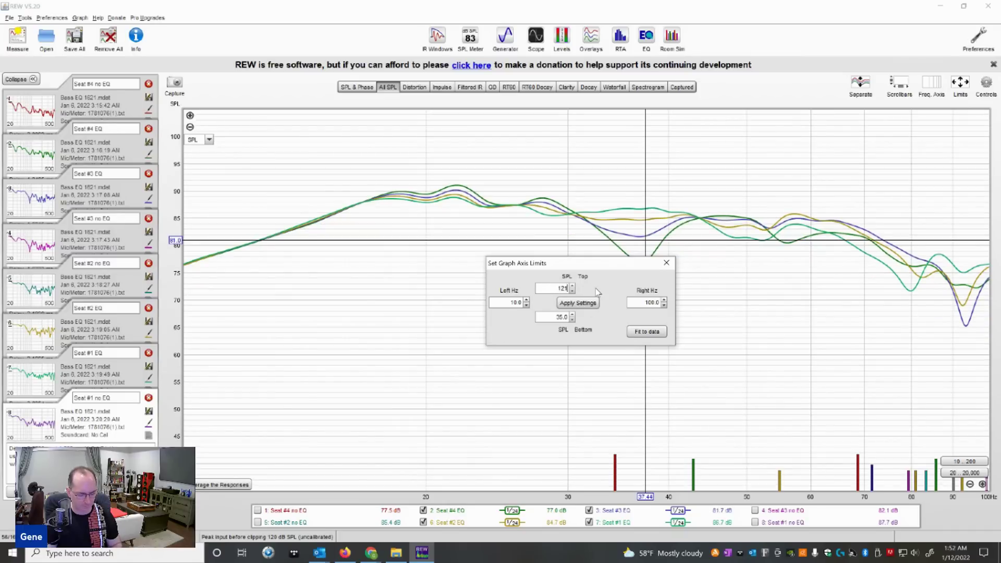
{"action": "left_click", "coordinate": [585, 303]}
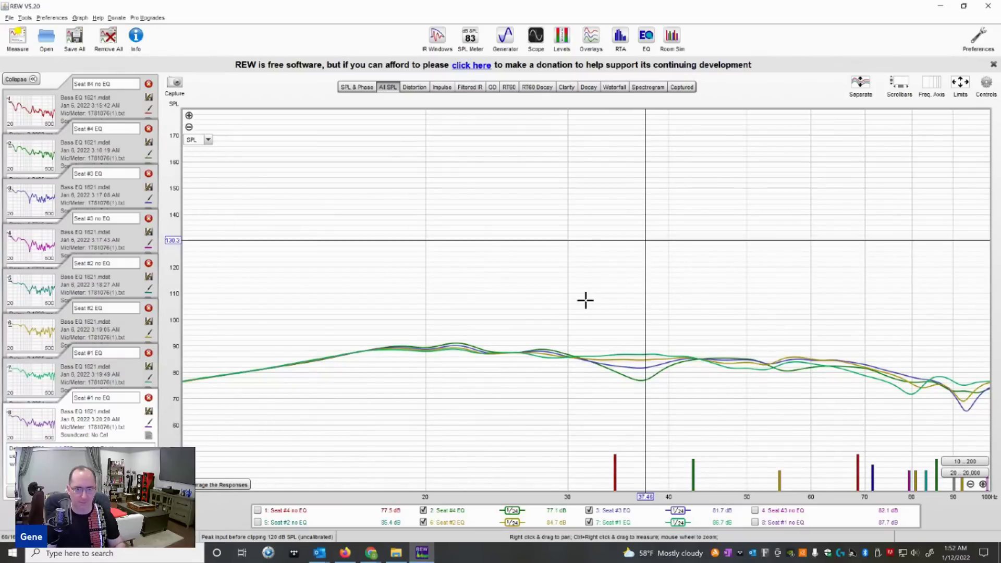
Set the upper SPL limit of the graph axis to 110 dB.
{"action": "left_click", "coordinate": [956, 98]}
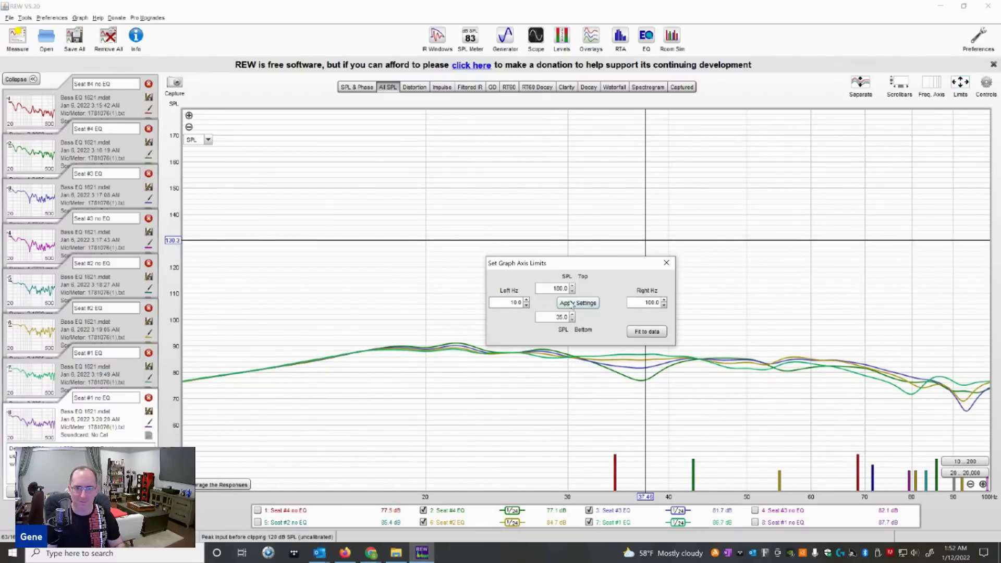
{"action": "left_click_drag", "start_coordinate": [545, 290], "coordinate": [578, 291]}
{"action": "type", "text": "1"}
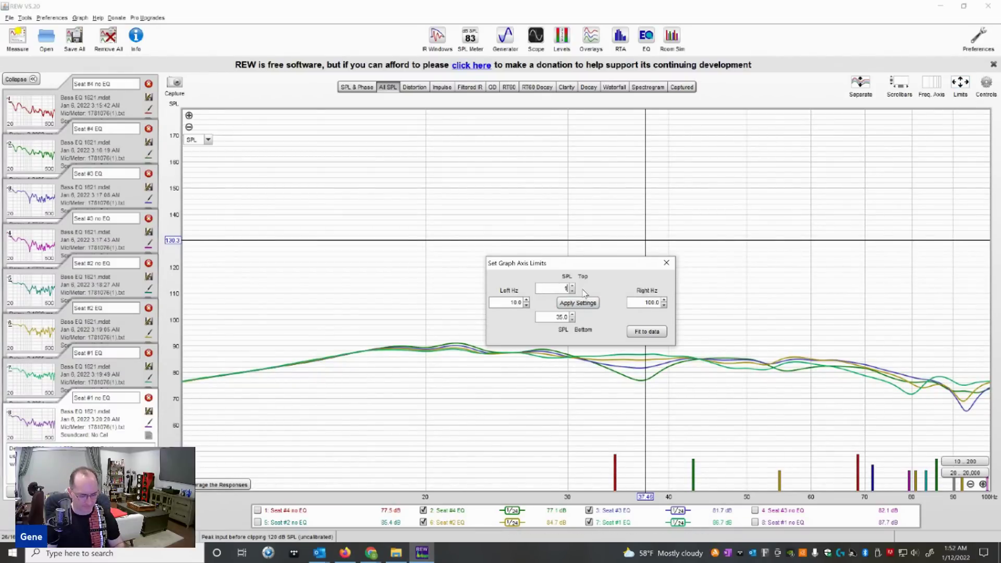
{"action": "type", "text": "10"}
{"action": "left_click", "coordinate": [577, 303]}
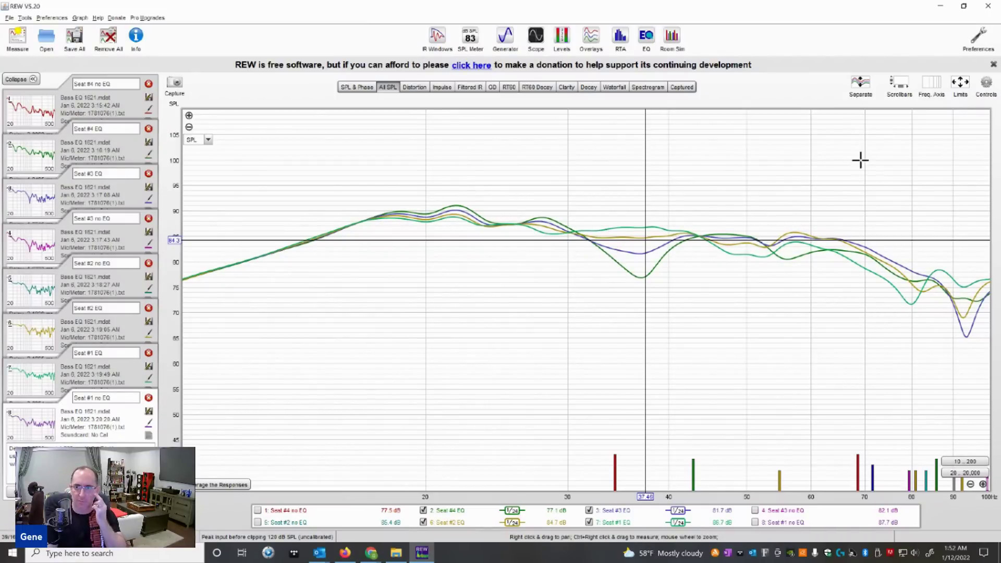
Set the graph's SPL axis limits to 45 dB at the bottom and 105 dB at the top.
{"action": "left_click", "coordinate": [960, 83]}
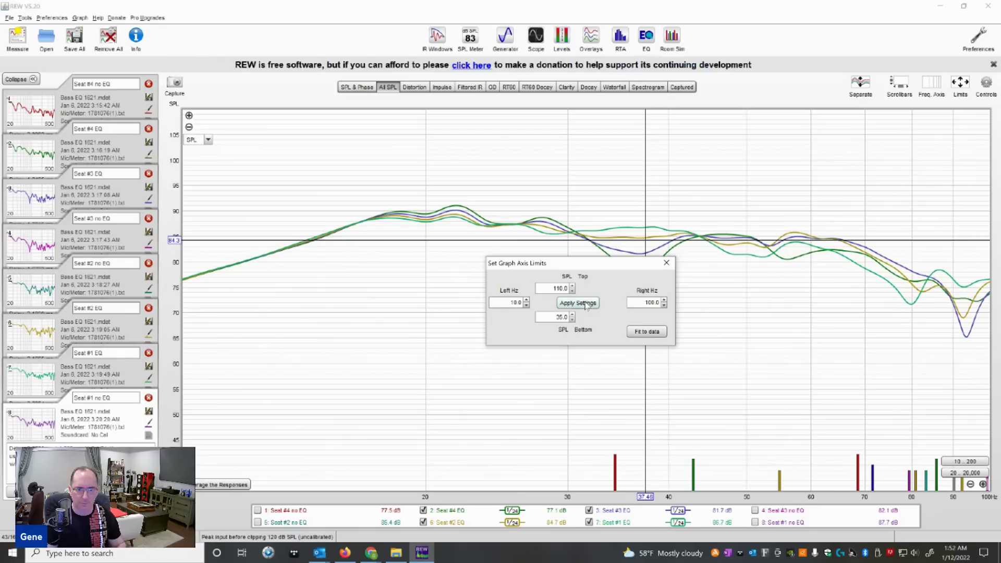
{"action": "double_click", "coordinate": [558, 317]}
{"action": "type", "text": "45"}
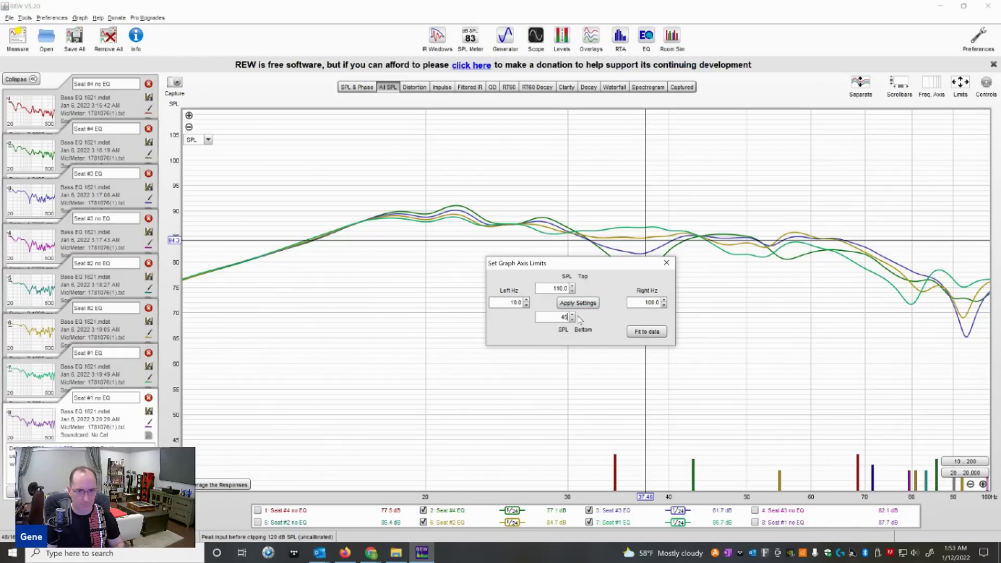
{"action": "double_click", "coordinate": [553, 290]}
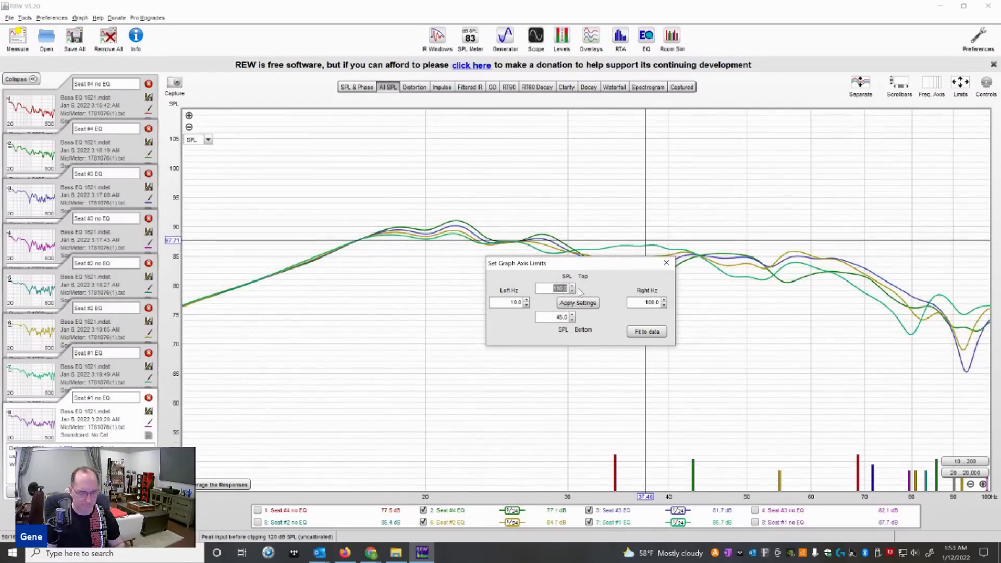
{"action": "type", "text": "105"}
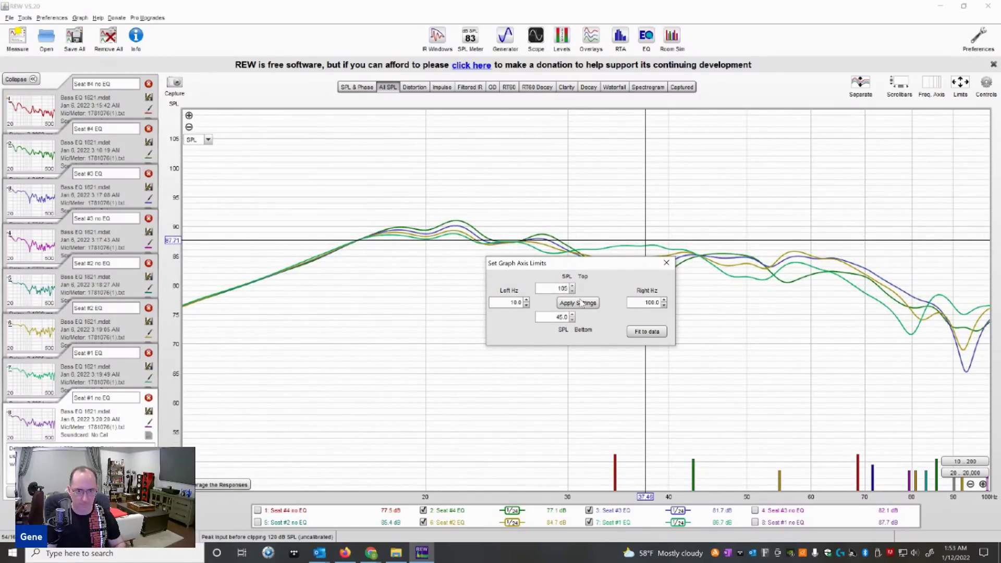
{"action": "left_click", "coordinate": [580, 302]}
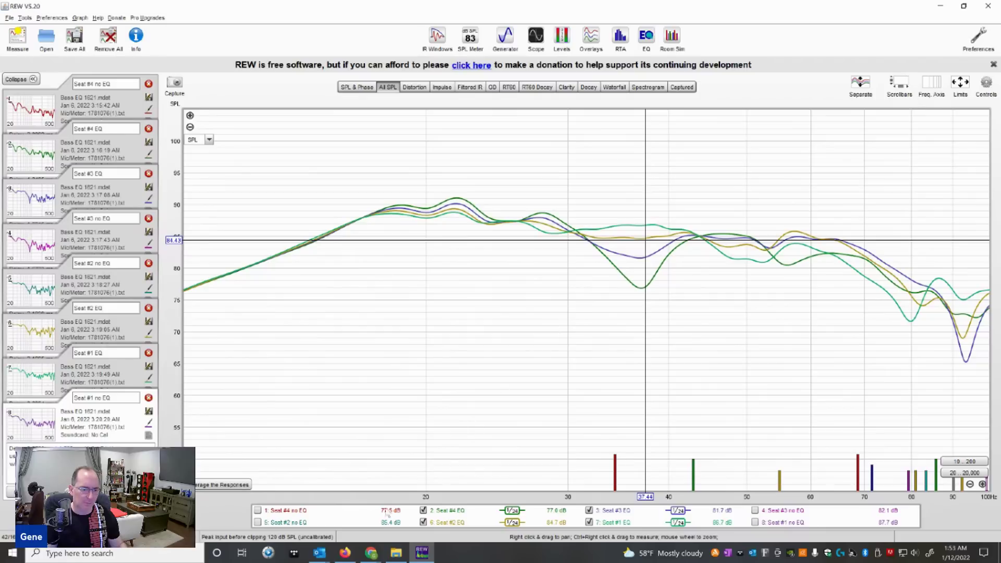
Switch to Chrome and bring up the StreamYard broadcast studio.
{"action": "mouse_move", "coordinate": [345, 553]}
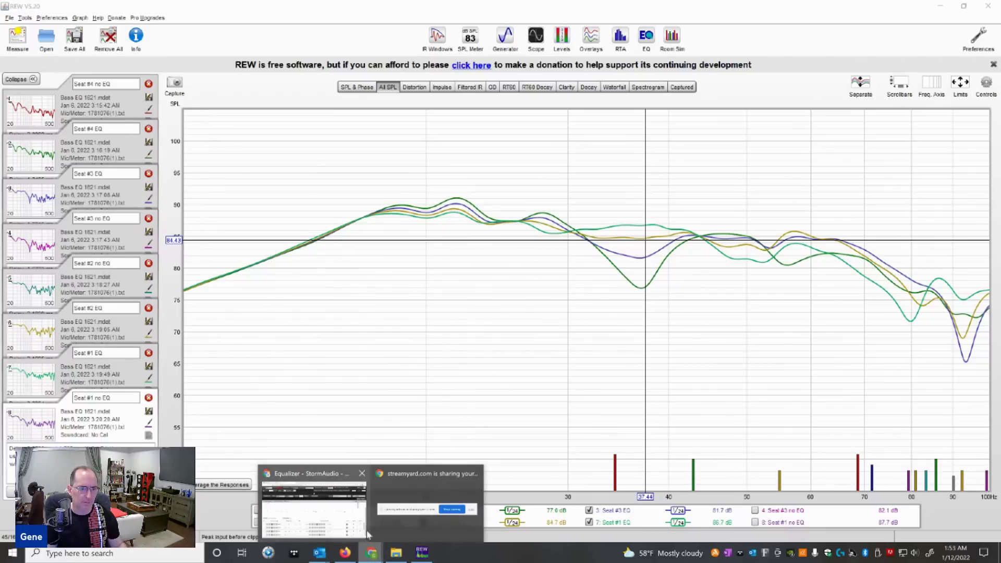
{"action": "left_click", "coordinate": [323, 514]}
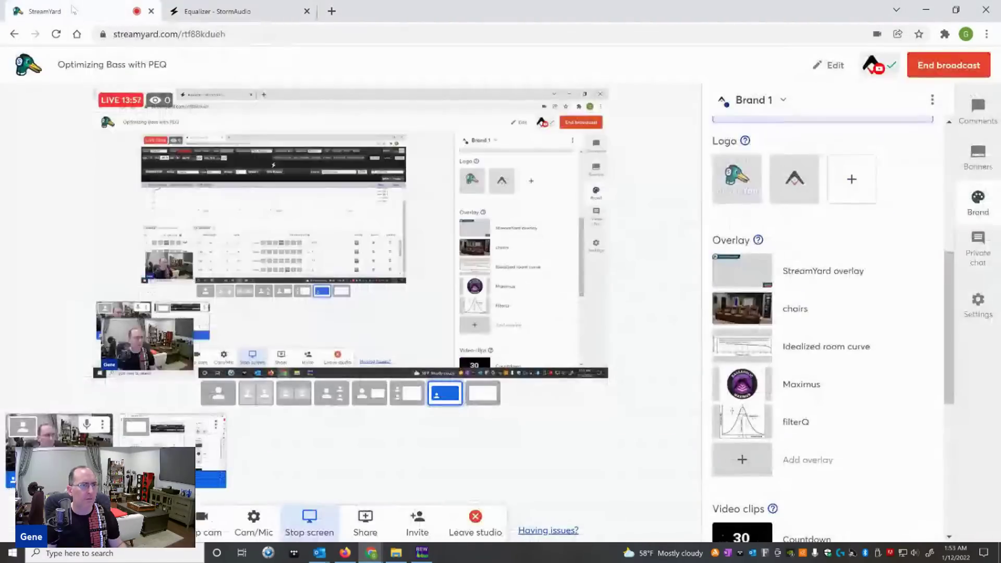
{"action": "left_click", "coordinate": [73, 11]}
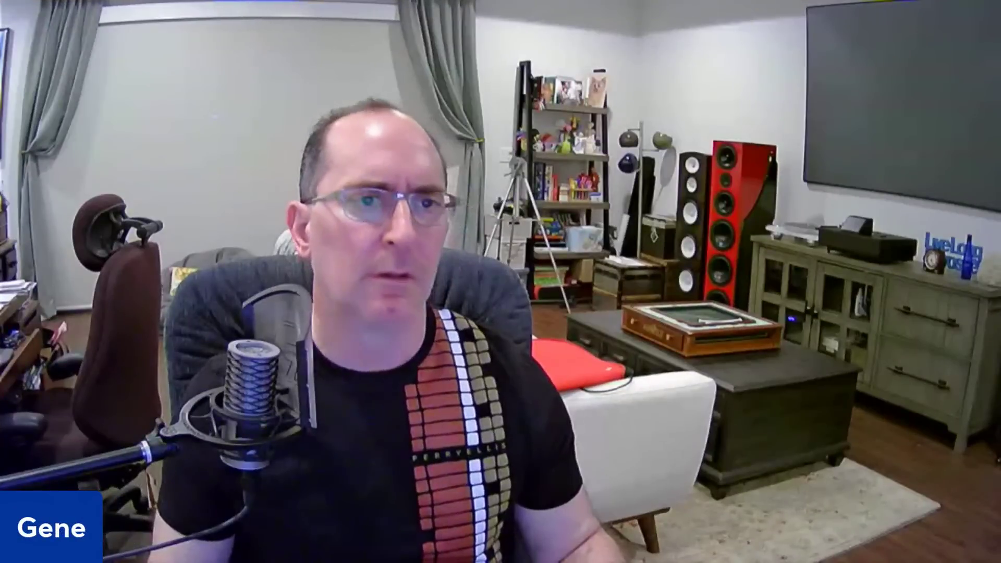